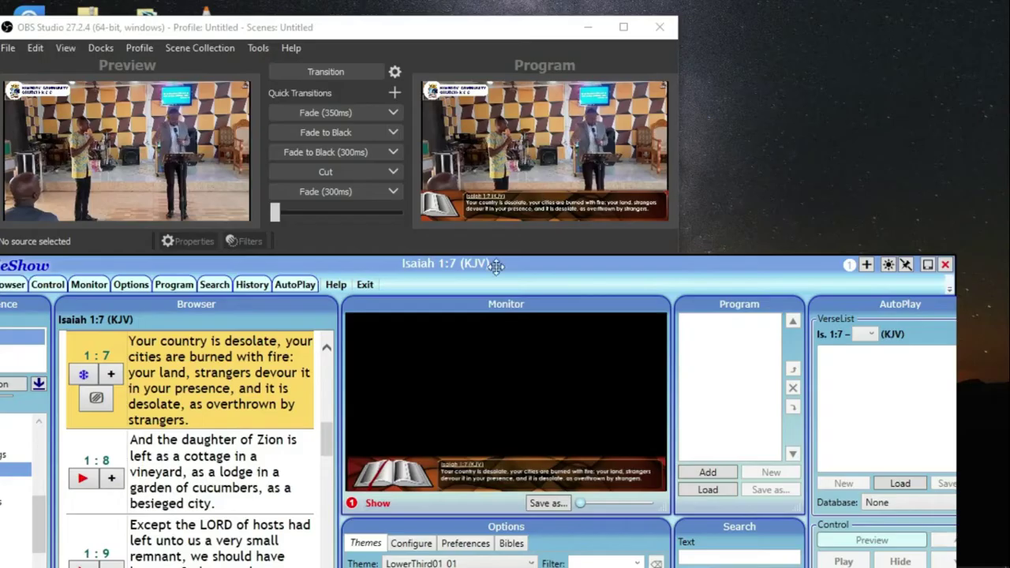
Arrange BibleShow over OBS and switch the verse back to the lower-third theme.
drag(517, 269, 512, 68)
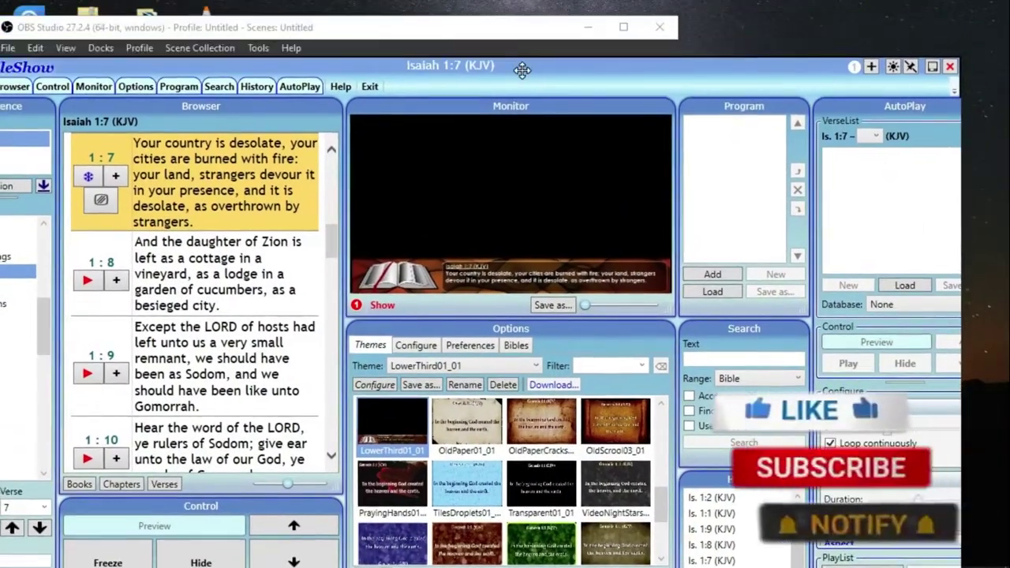
drag(523, 70, 555, 272)
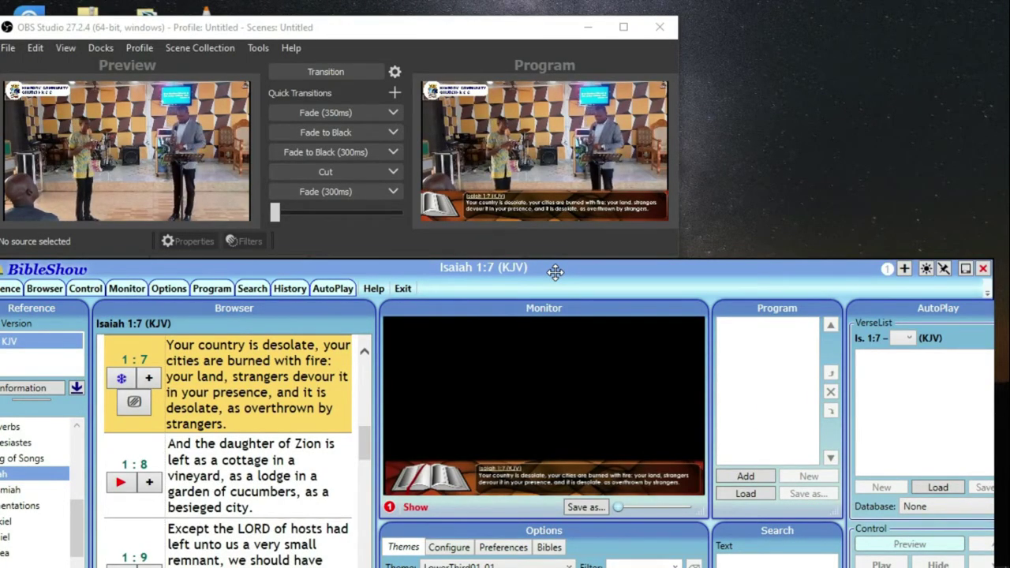
drag(660, 269, 659, 129)
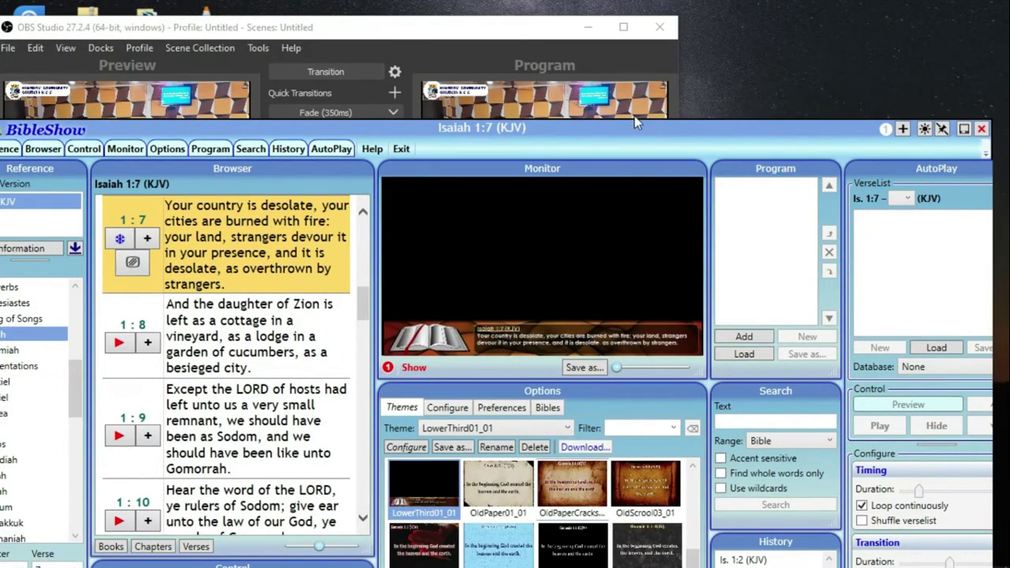
mouse_move(637, 122)
mouse_down()
mouse_move(656, 251)
mouse_move(657, 154)
mouse_up()
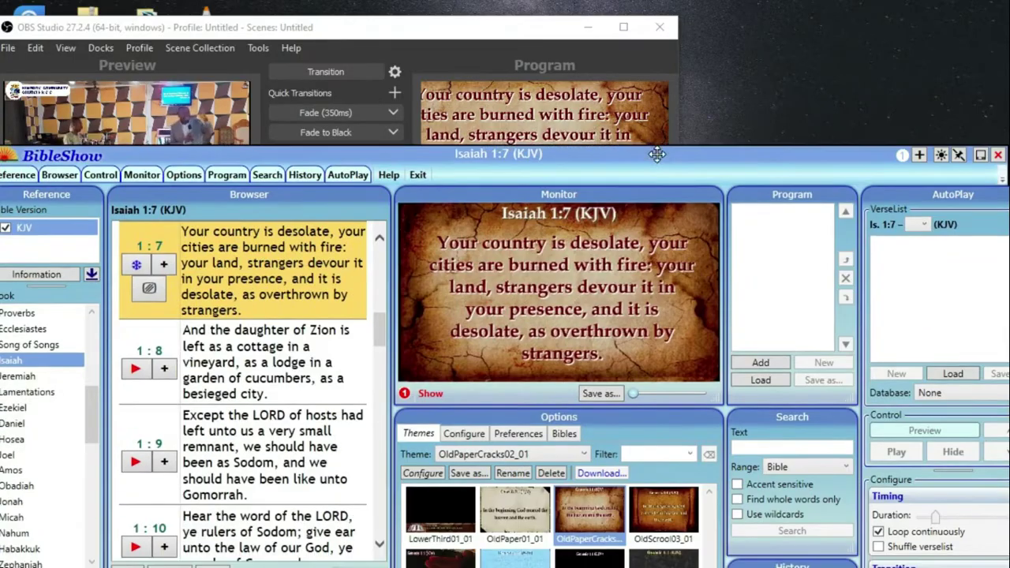
click(446, 501)
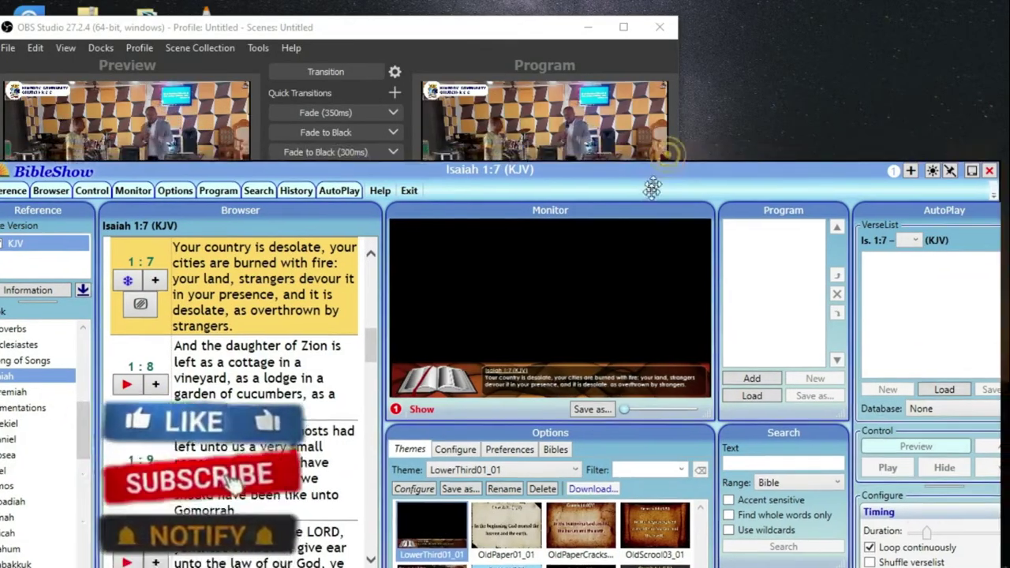
drag(668, 155, 661, 194)
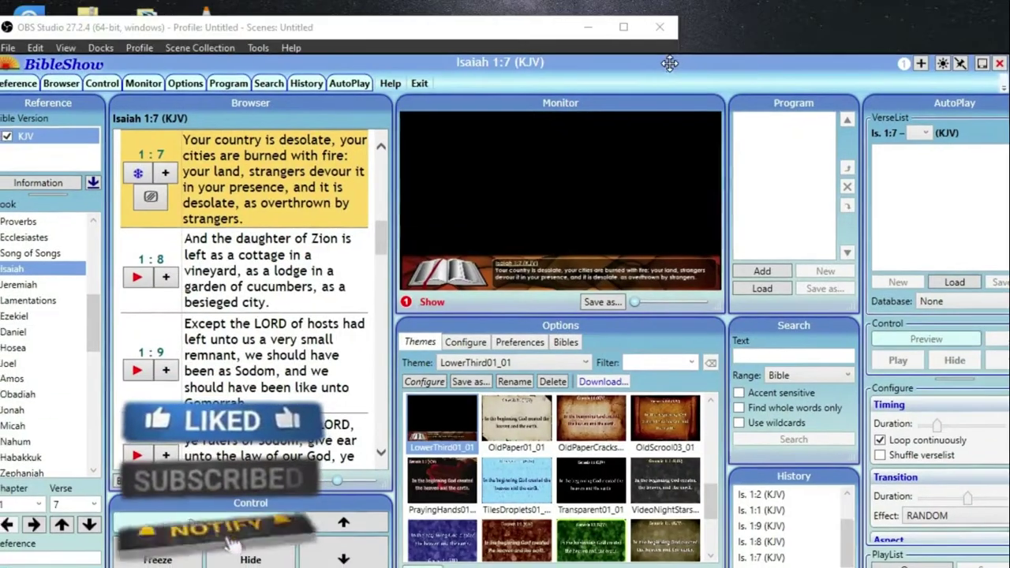
drag(661, 73, 678, 65)
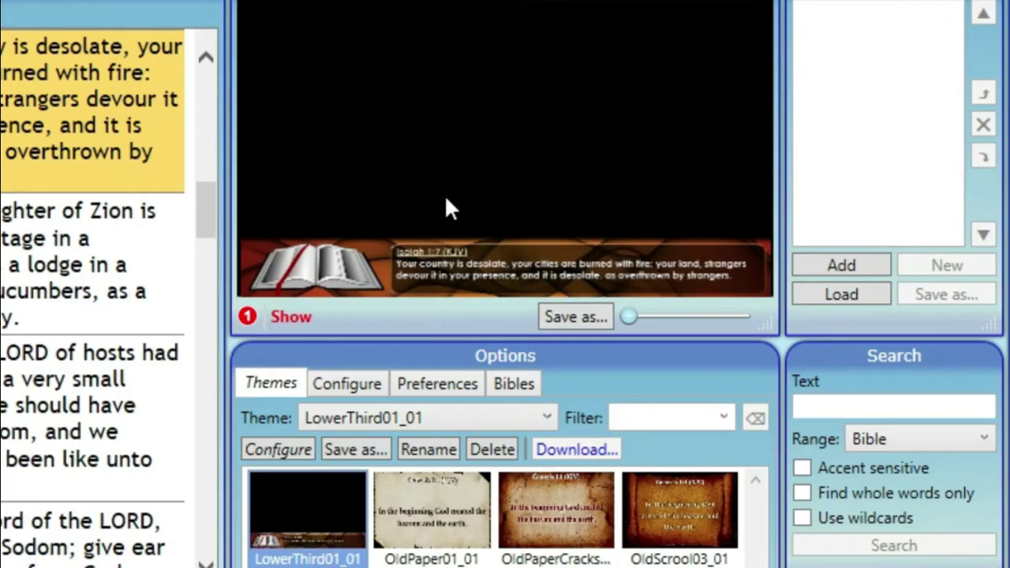
Enable NDI output for Display 1 and turn off its separate display window.
click(354, 385)
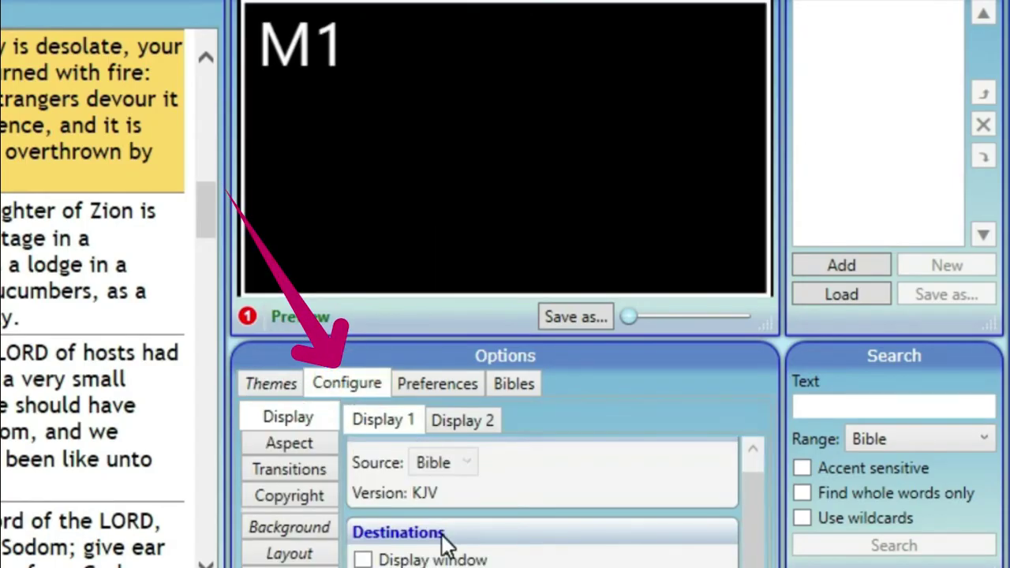
scroll(445, 544, down, 3)
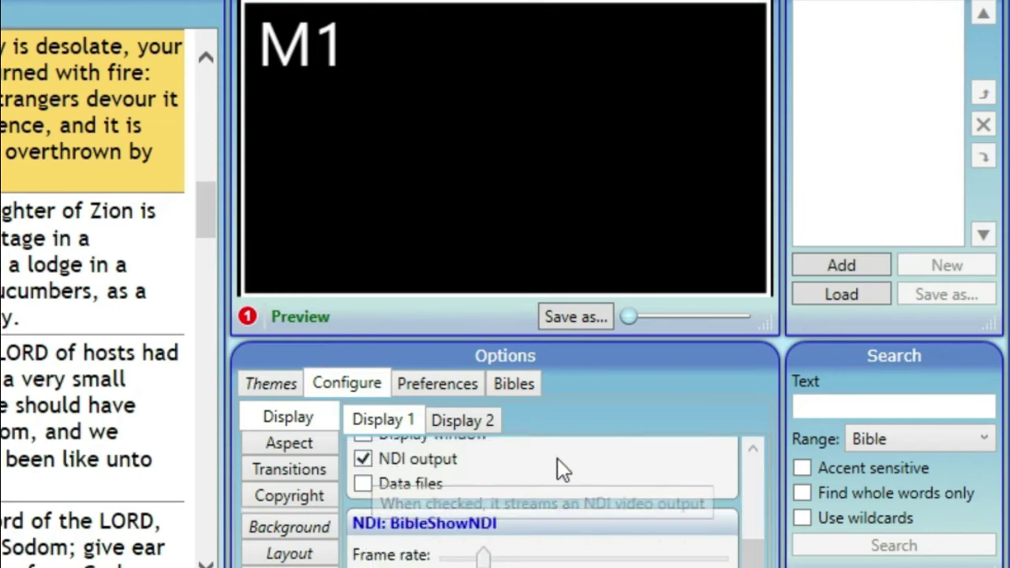
scroll(557, 460, up, 2)
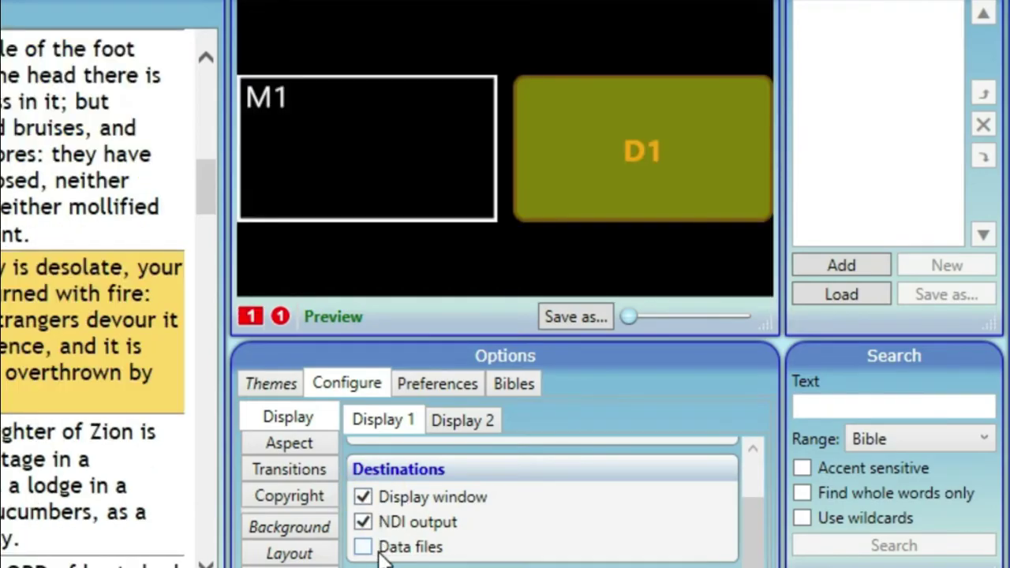
click(364, 498)
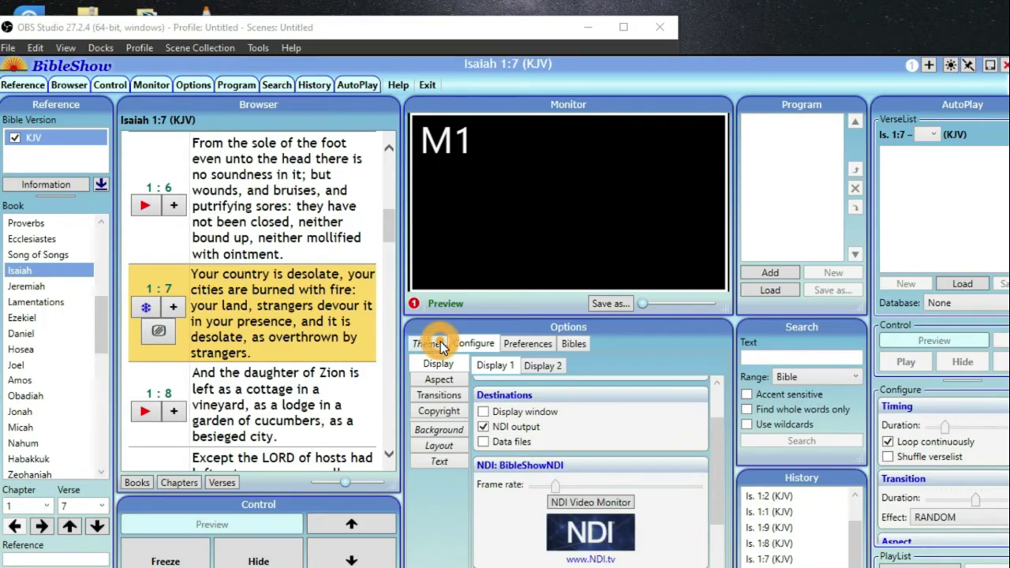
Put Isaiah 1:6 live from the Themes list, then bring OBS Studio to the front.
click(441, 345)
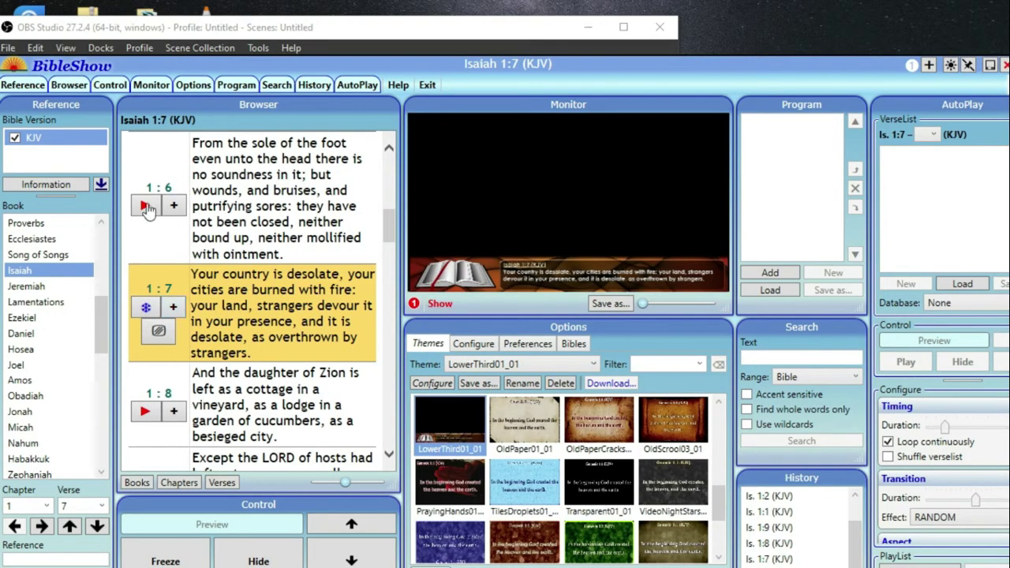
click(146, 207)
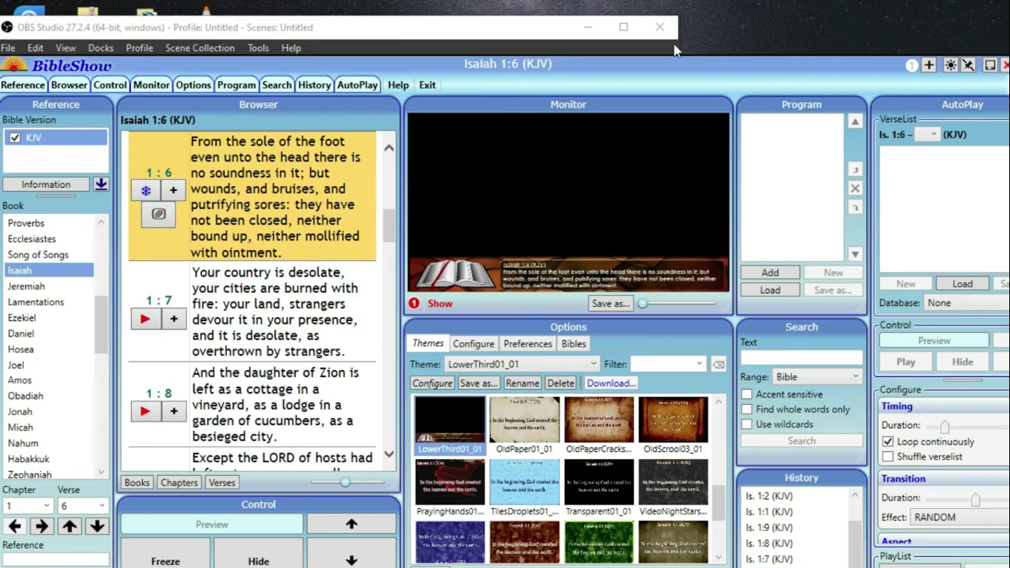
mouse_move(678, 68)
mouse_down()
mouse_move(643, 300)
mouse_move(703, 279)
mouse_move(695, 281)
mouse_up()
drag(416, 34, 550, 110)
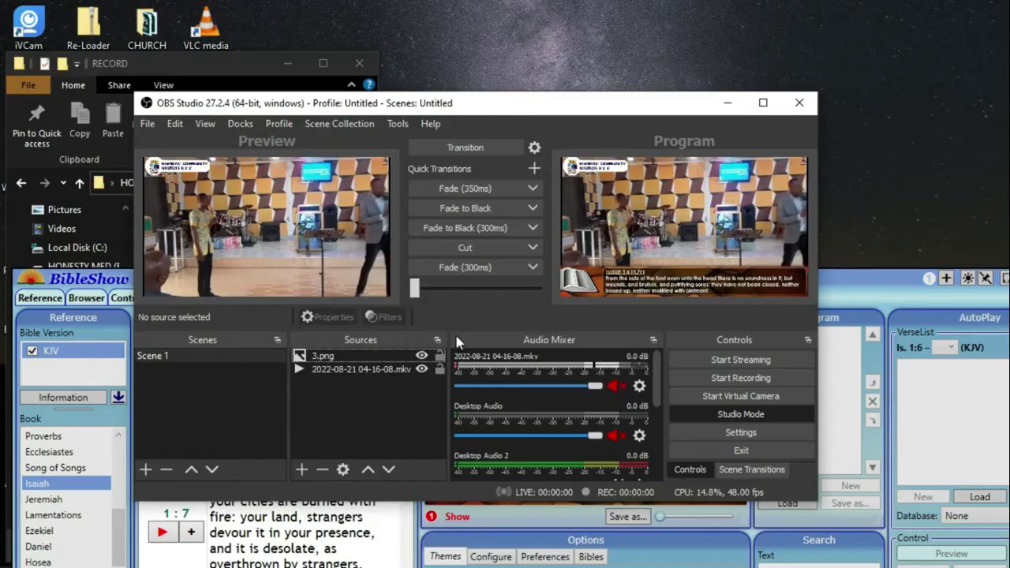
T-bar Program to the plain camera scene and add an NDI™ Source to the scene.
drag(413, 289, 542, 289)
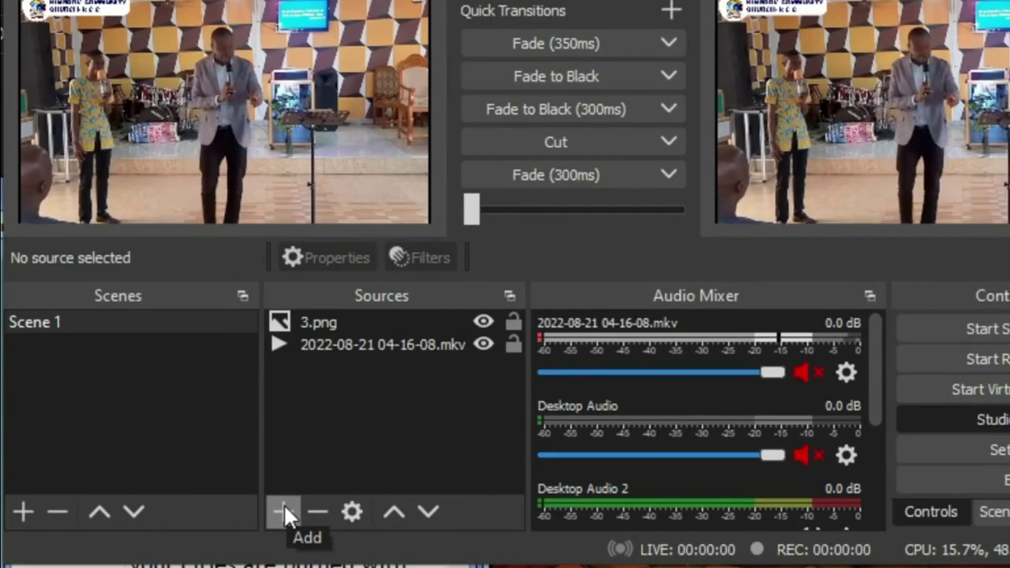
click(284, 510)
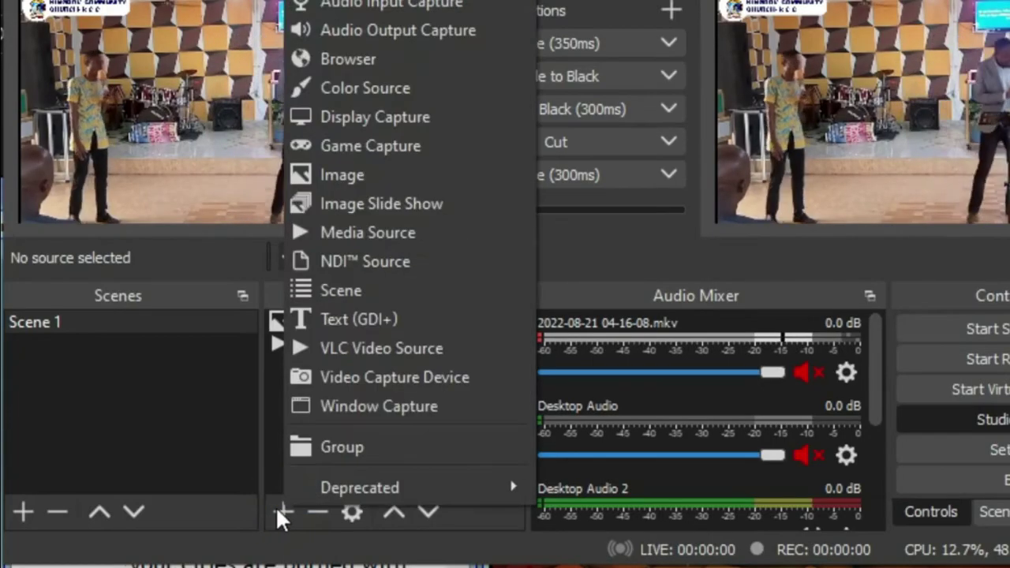
click(278, 509)
click(286, 521)
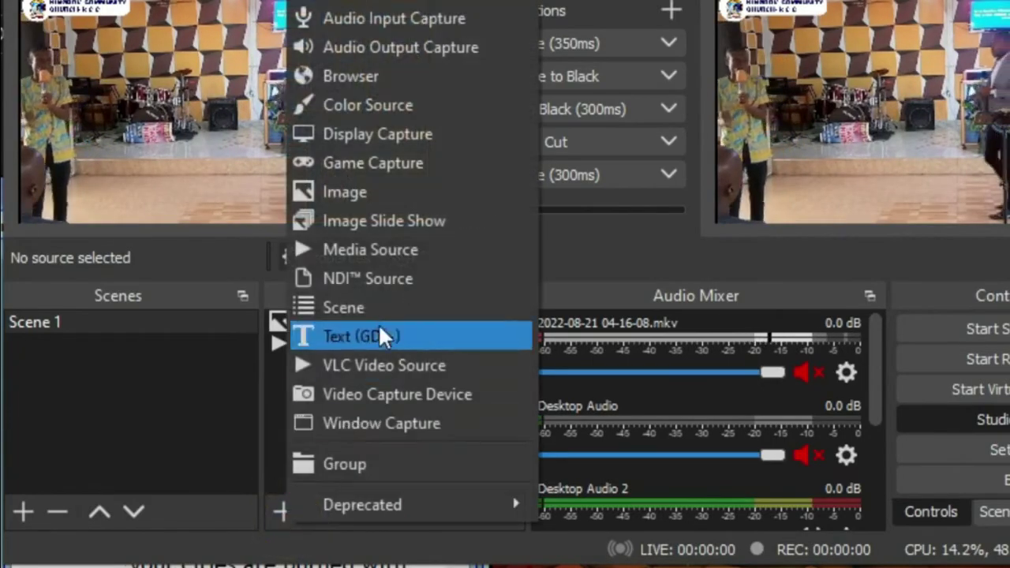
click(374, 276)
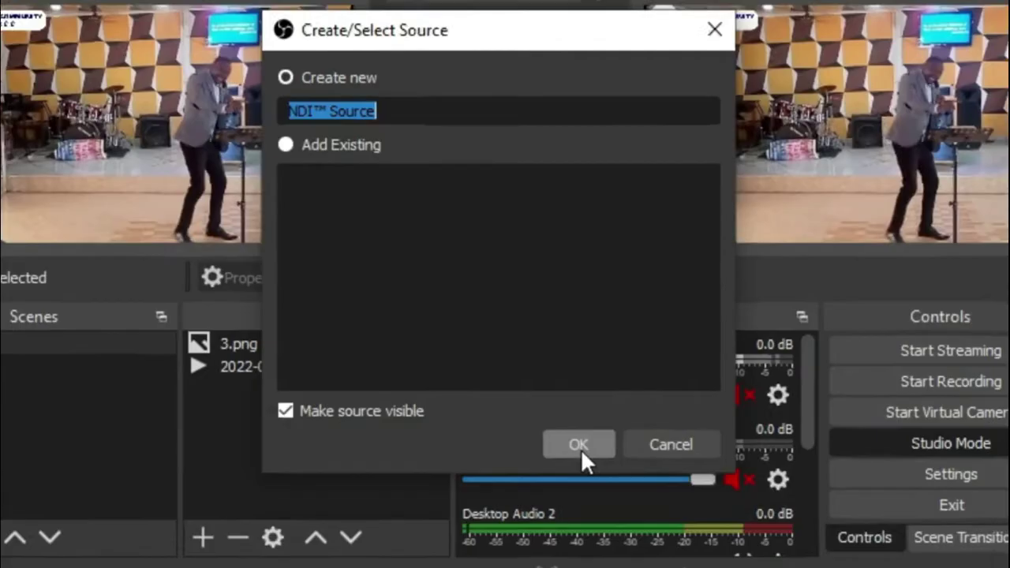
Create the NDI™ Source with source name DESKTOP-L4RR2NC (BibleShowNDI).
click(581, 446)
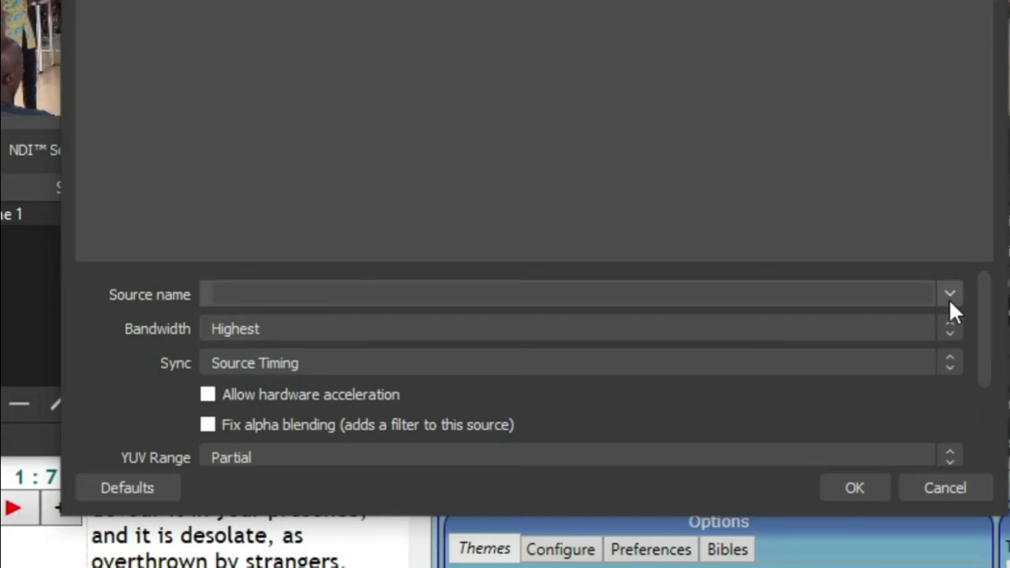
click(951, 295)
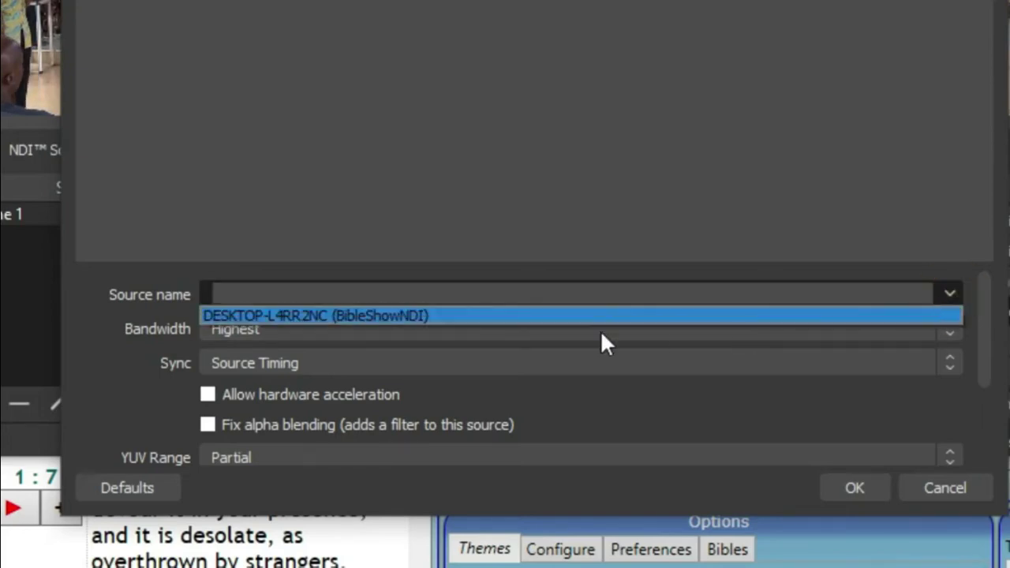
click(454, 316)
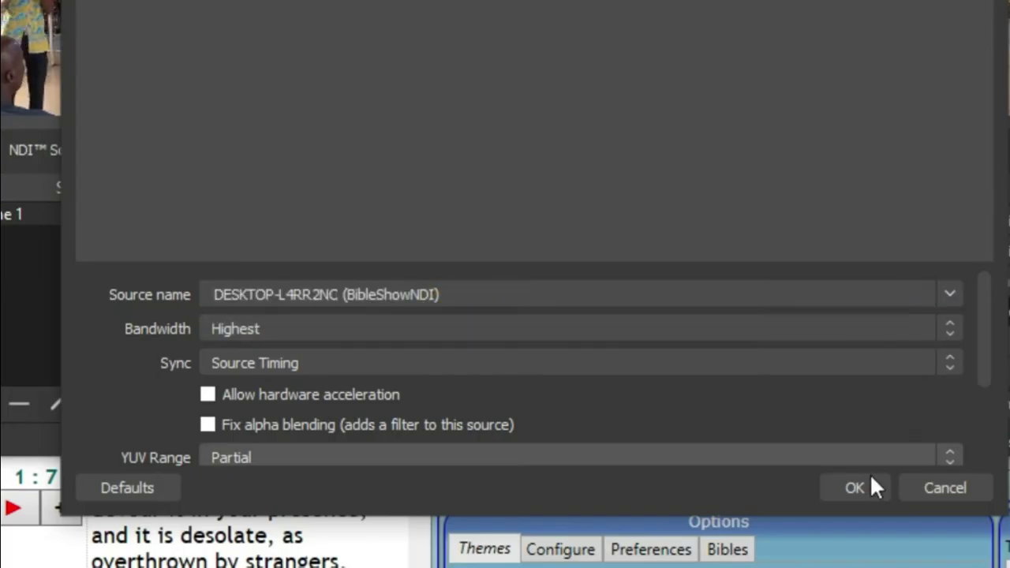
click(850, 488)
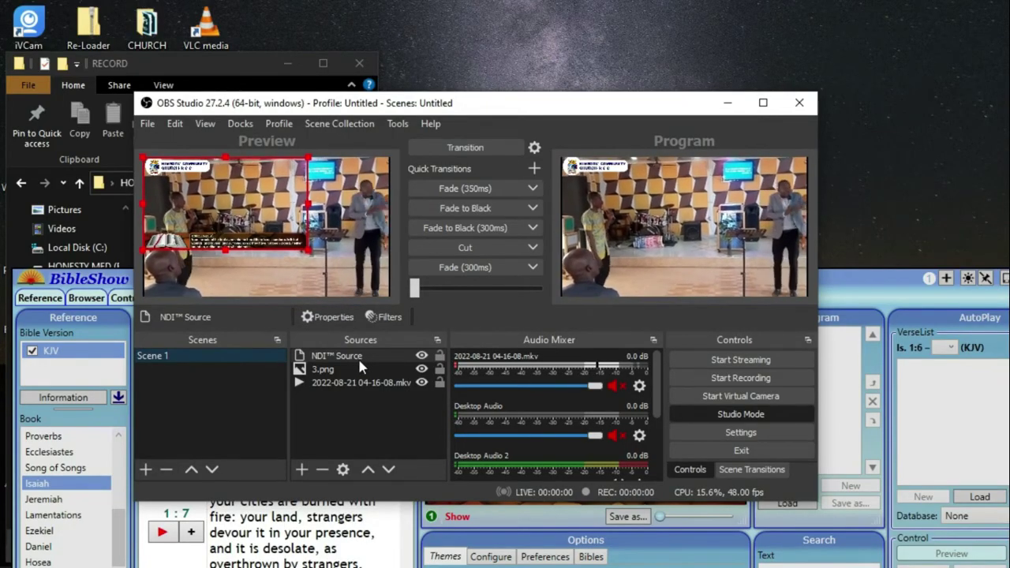
Fit the NDI source to the canvas, transition it, then hide it and test the T-bar.
key(ctrl+f)
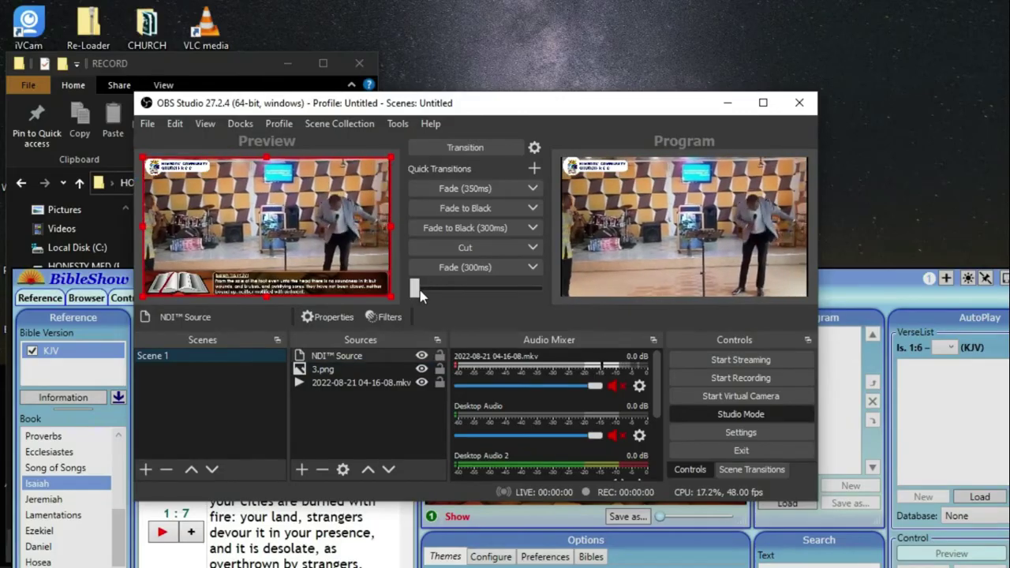
click(442, 148)
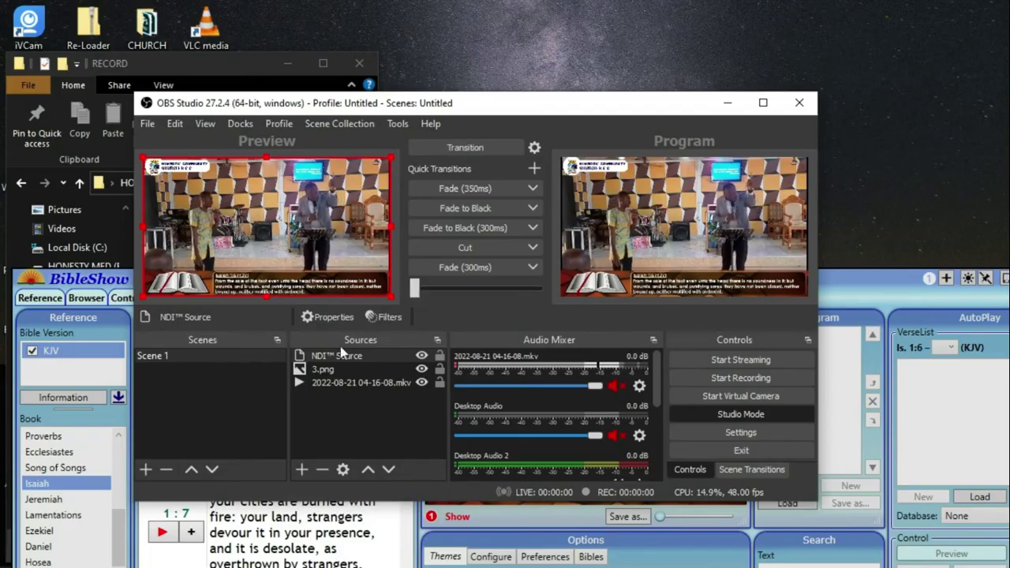
click(421, 356)
mouse_move(423, 289)
mouse_down()
mouse_move(406, 289)
mouse_move(534, 292)
mouse_up()
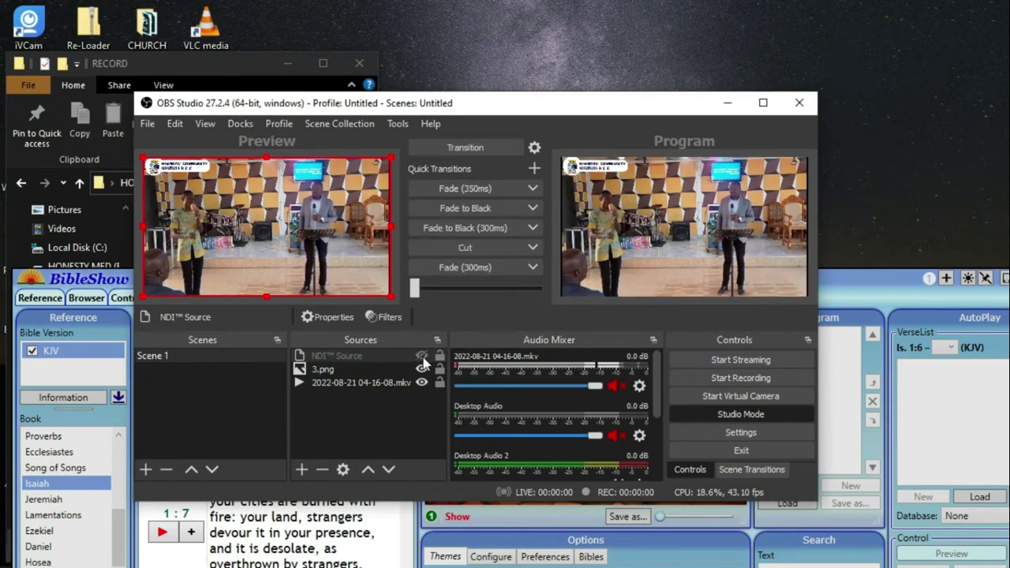
Unhide the NDI scripture source in OBS and drag the T-bar toward Program.
click(79, 273)
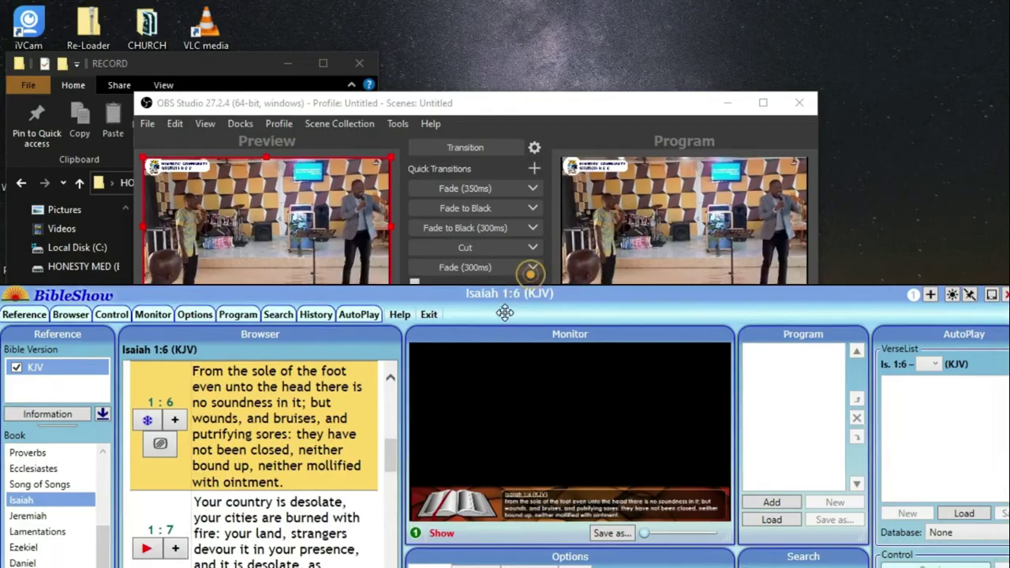
drag(513, 294, 523, 261)
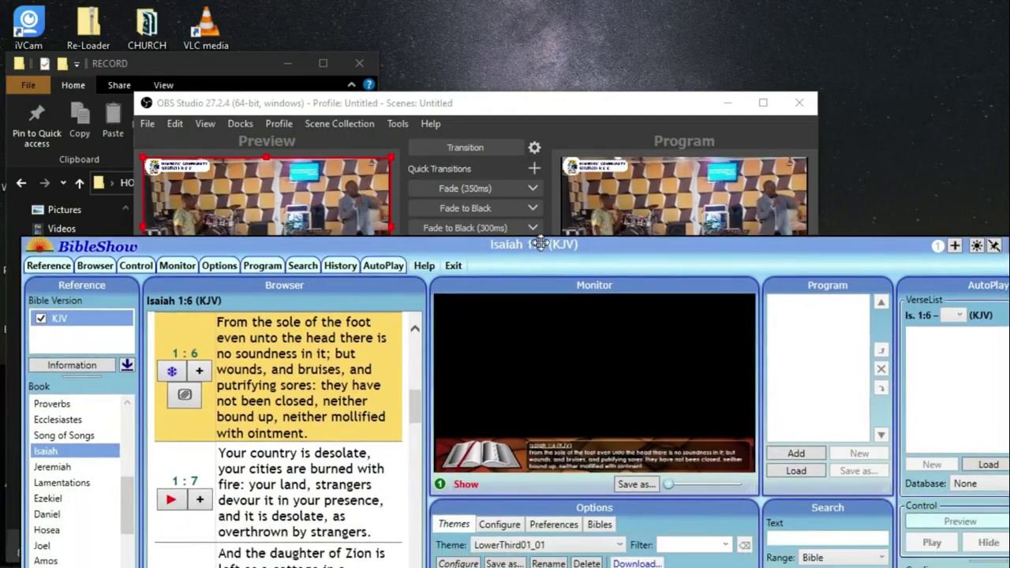
drag(543, 102, 516, 39)
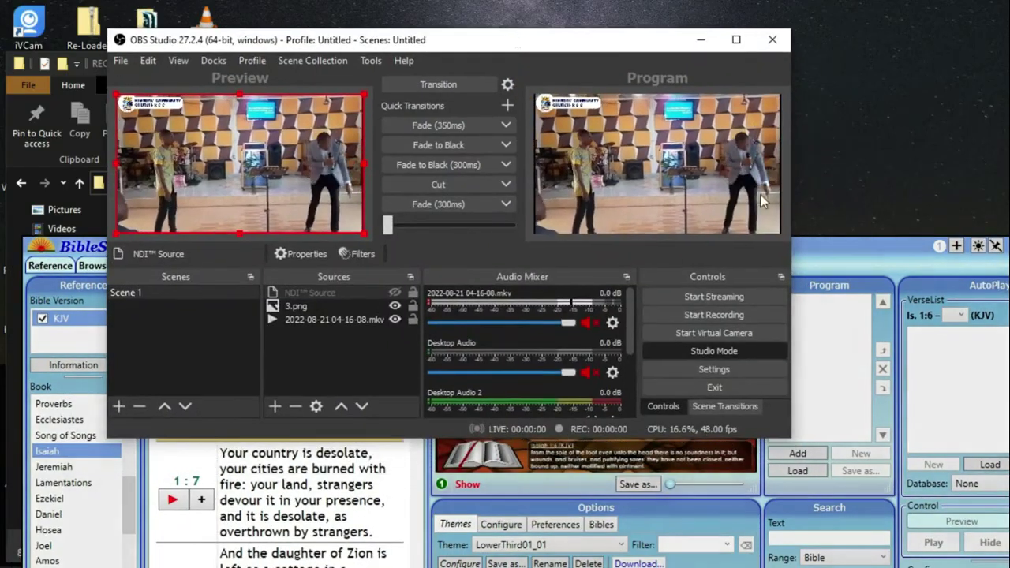
click(848, 246)
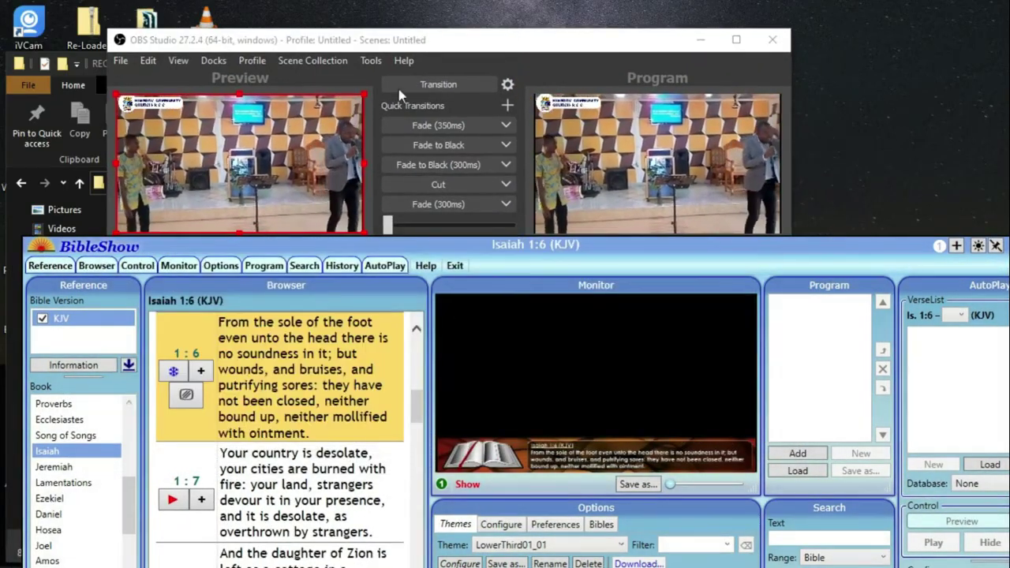
click(442, 52)
click(395, 292)
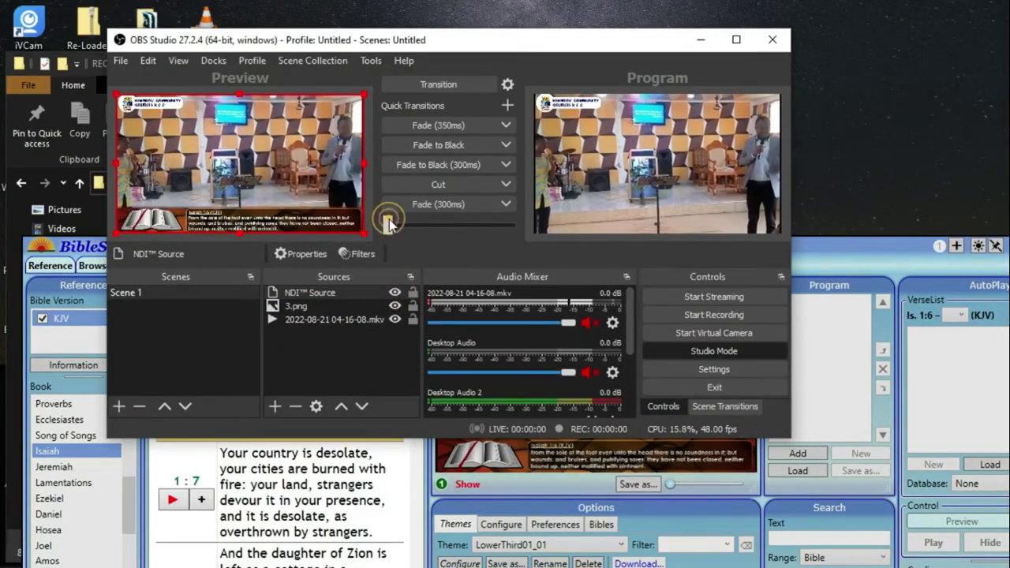
drag(388, 225, 544, 222)
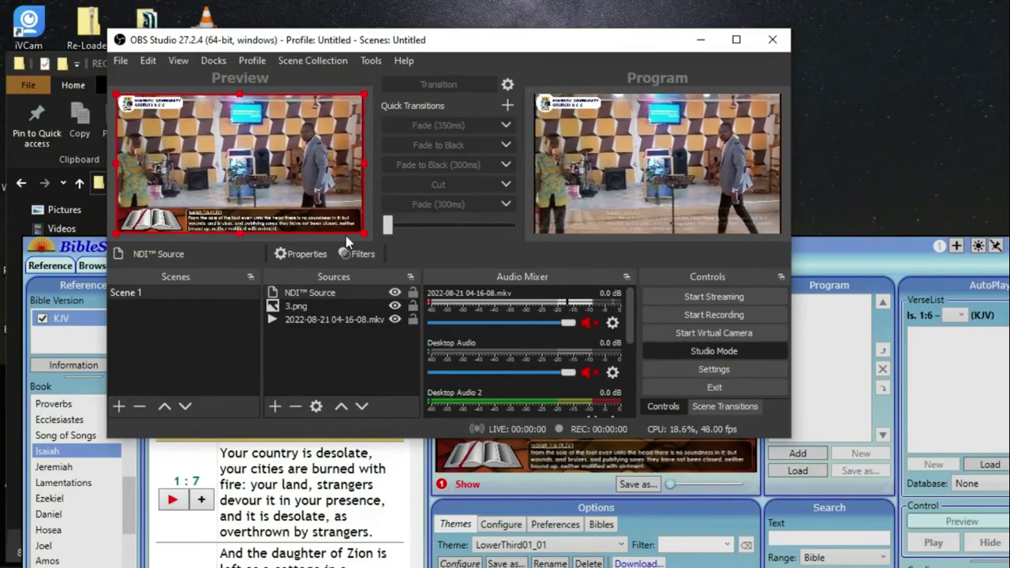
In BibleShow, send Ecclesiastes 1:1 live as the lower-third verse.
click(821, 248)
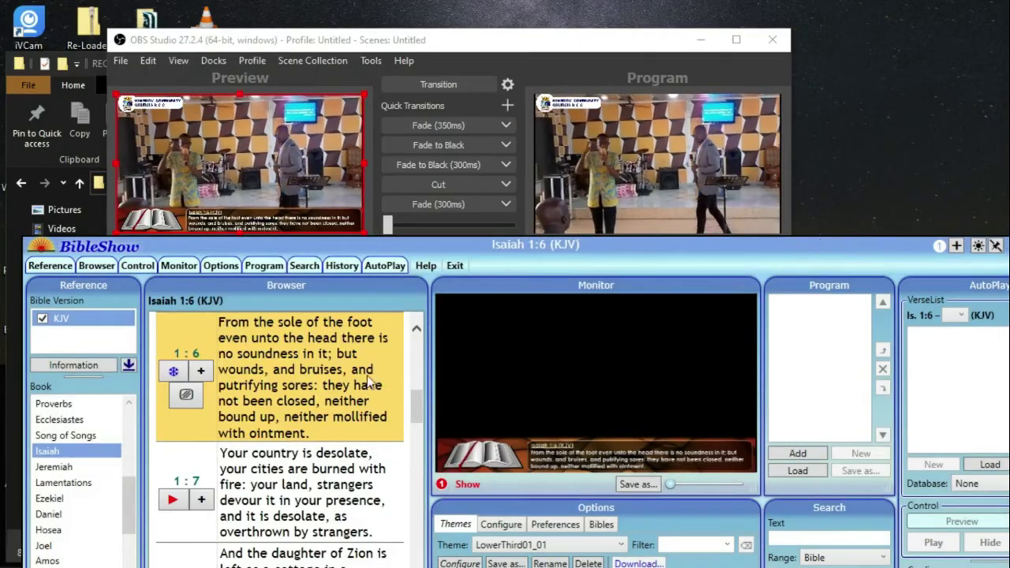
click(172, 501)
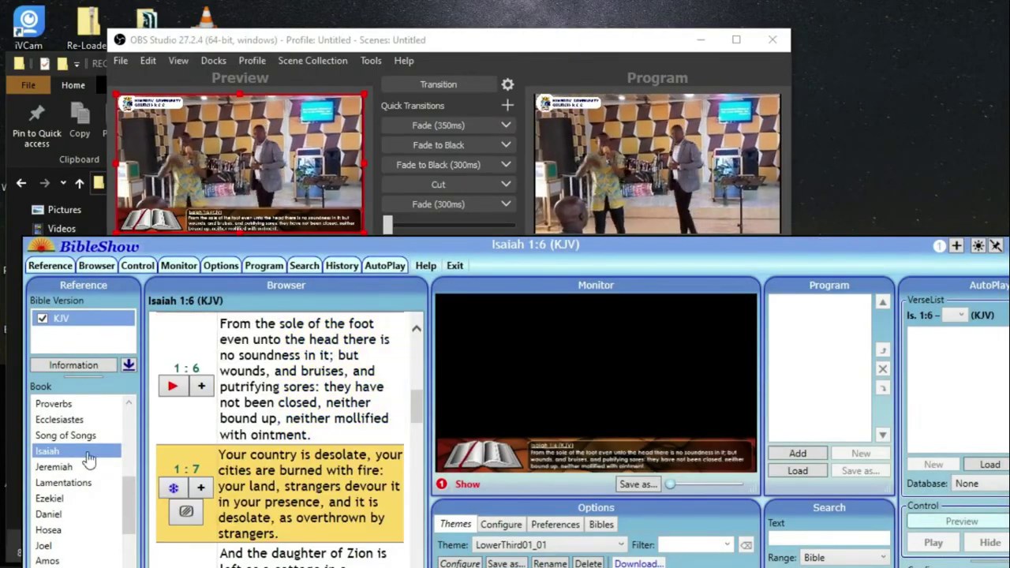
click(62, 421)
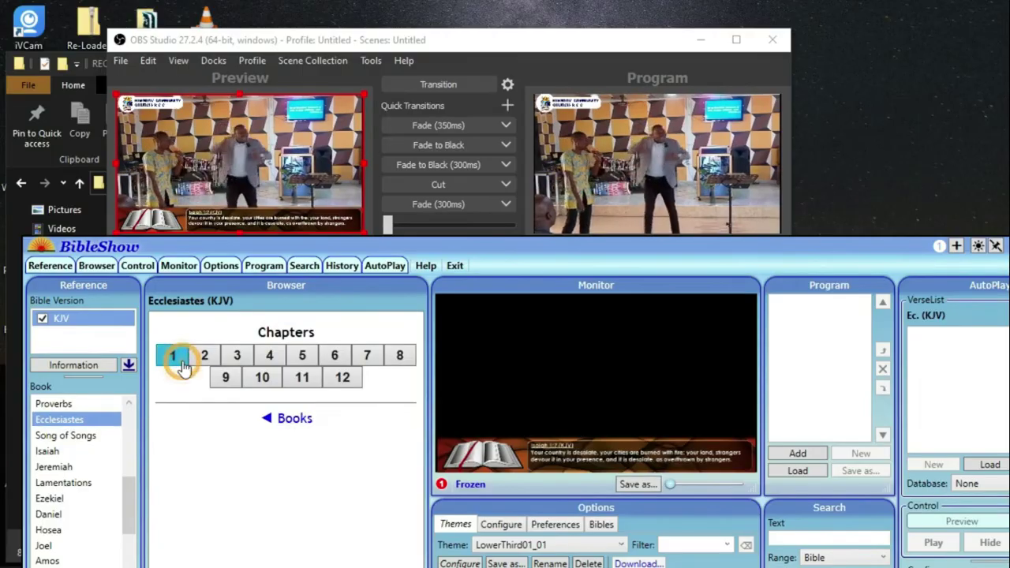
click(180, 361)
click(178, 357)
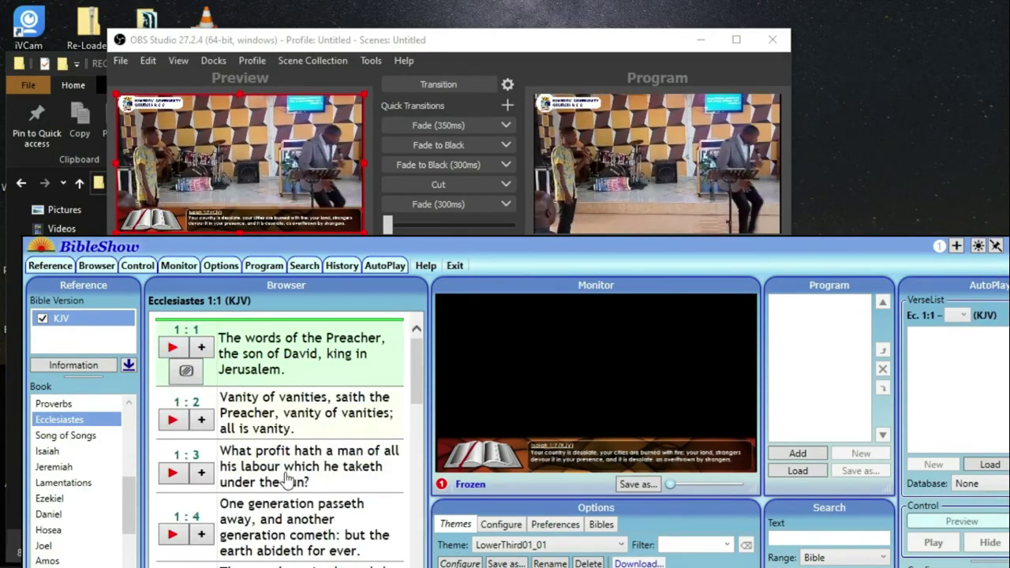
click(173, 348)
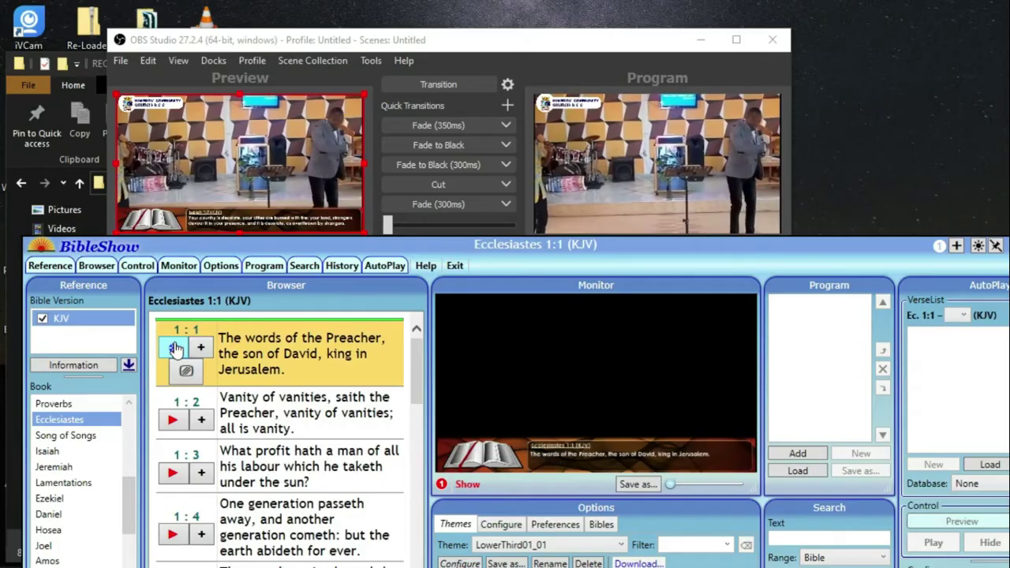
click(401, 162)
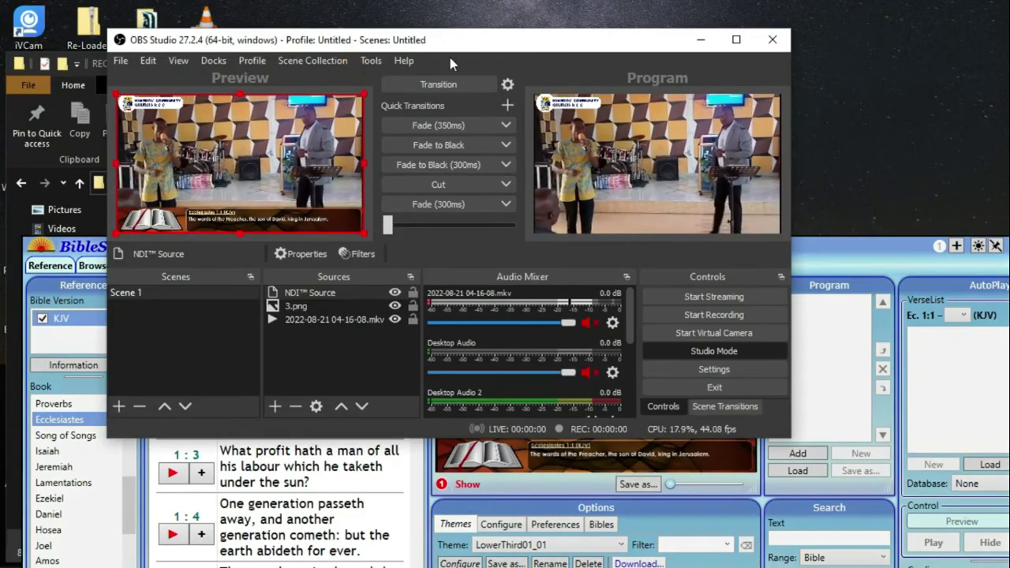
Transition the Ecclesiastes 1:1 lower-third from Preview to Program.
click(451, 83)
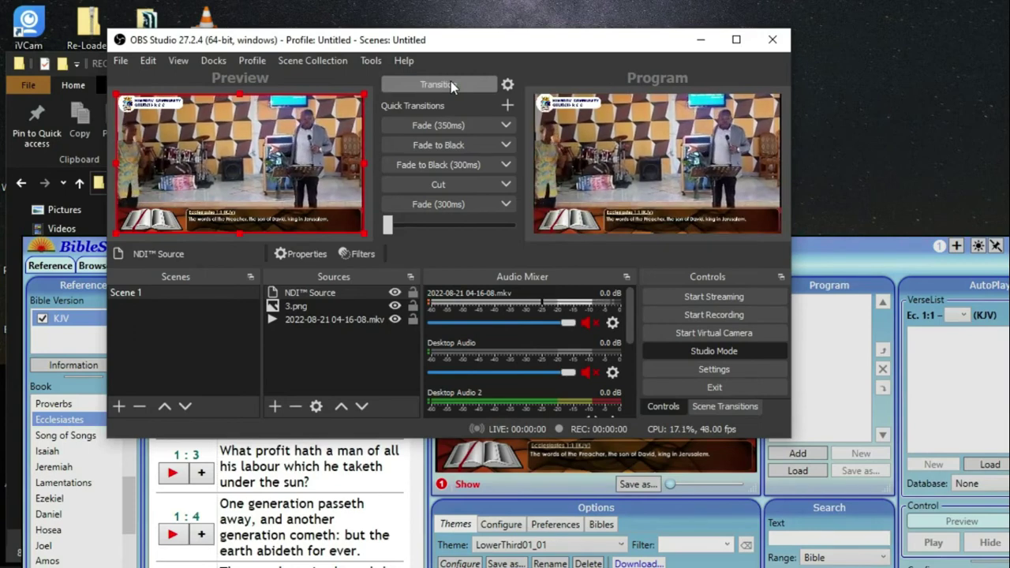